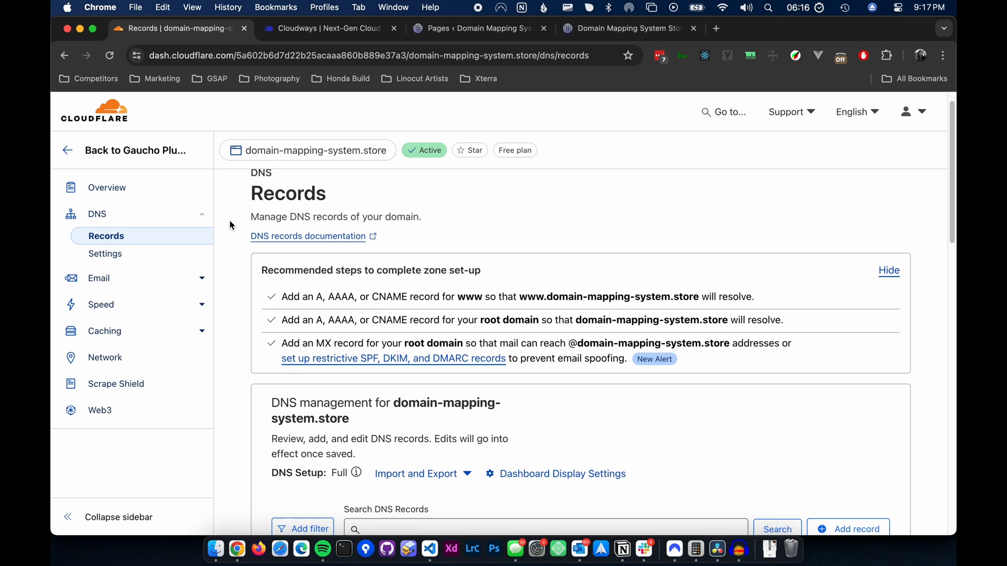
- Look over the DNS records, the Domain Mapping System configuration and the mapped store page
scroll(231, 225, "down", 5)
scroll(230, 225, "down", 4)
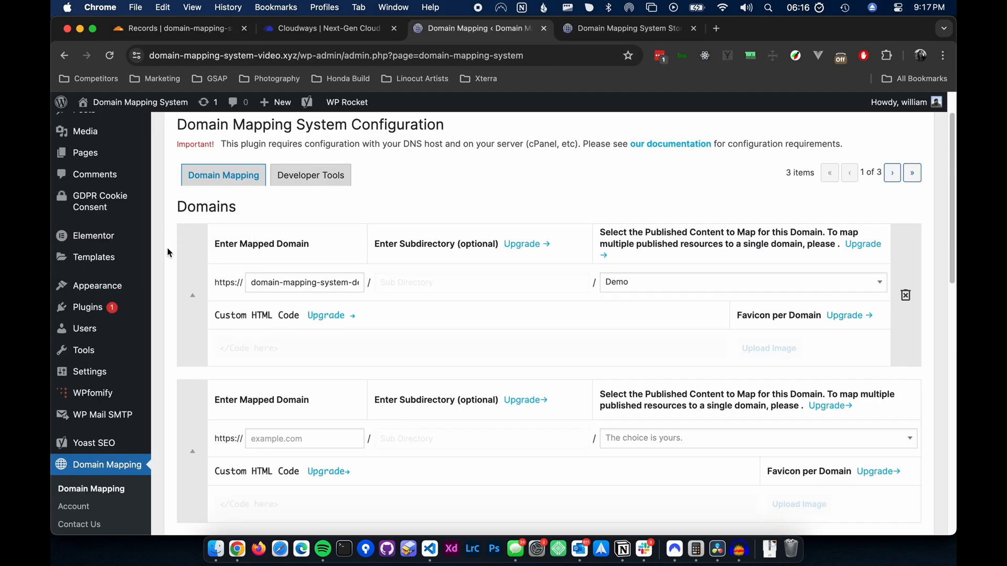
scroll(169, 253, "down", 5)
scroll(169, 253, "down", 1)
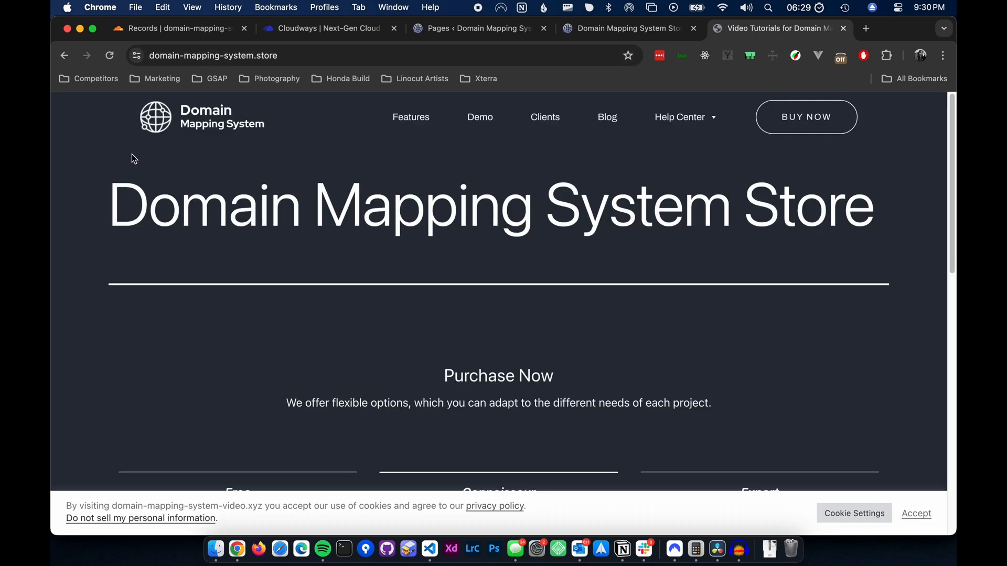
scroll(524, 235, "down", 12)
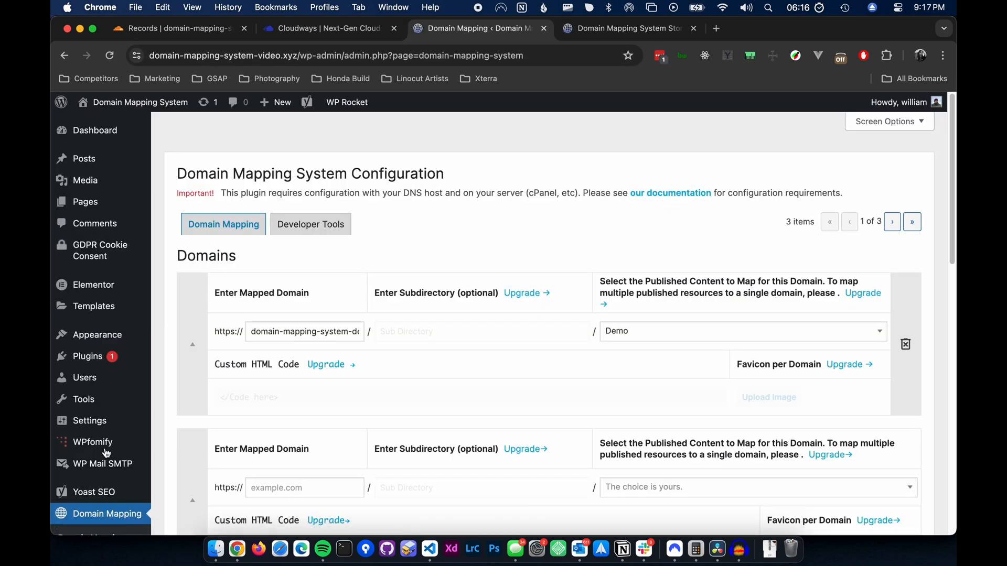
scroll(168, 252, "down", 6)
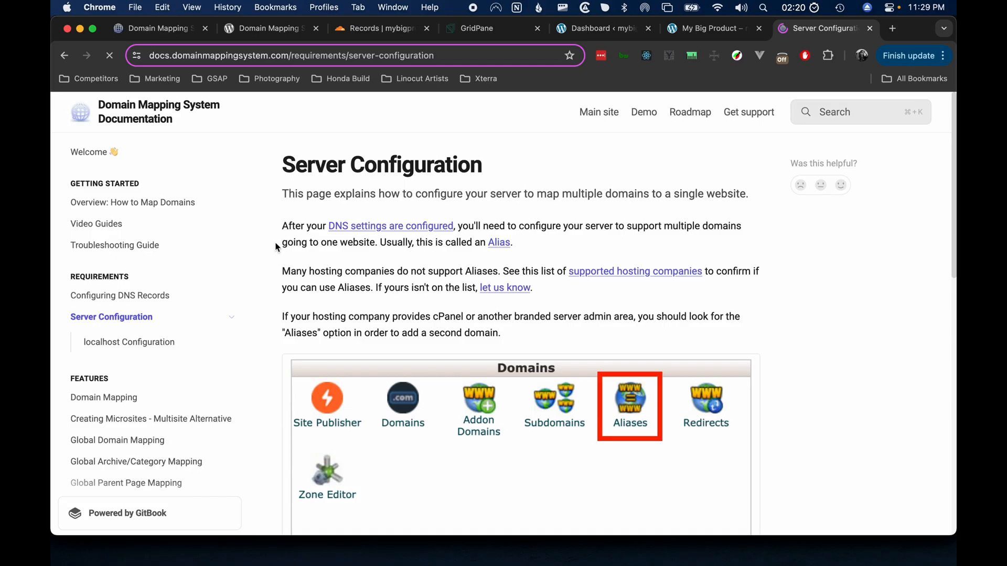
- Read the Server Configuration documentation about domain aliases and open the list of supported hosting companies
scroll(274, 243, "down", 2)
scroll(274, 243, "up", 2)
scroll(274, 243, "down", 3)
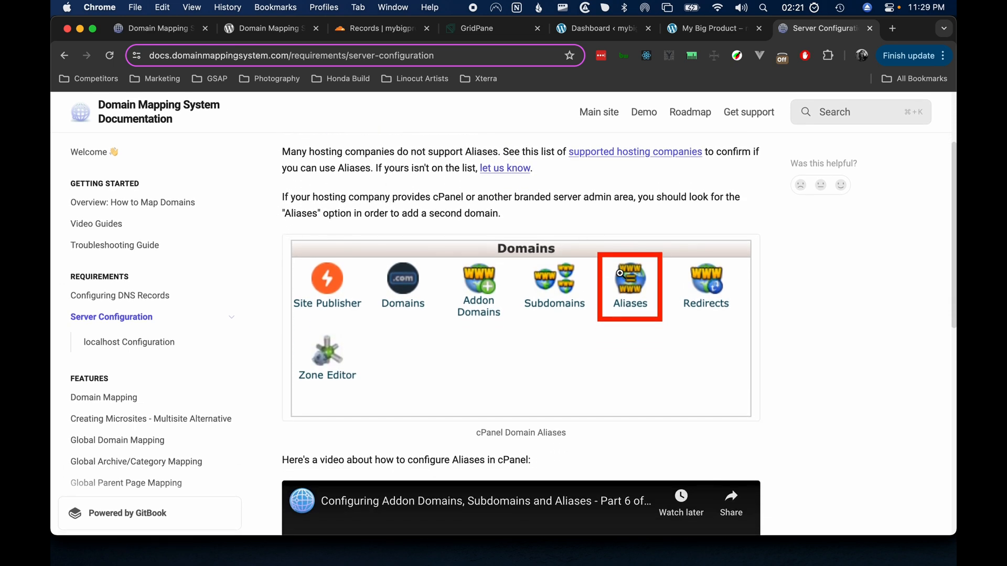
left_click(640, 157)
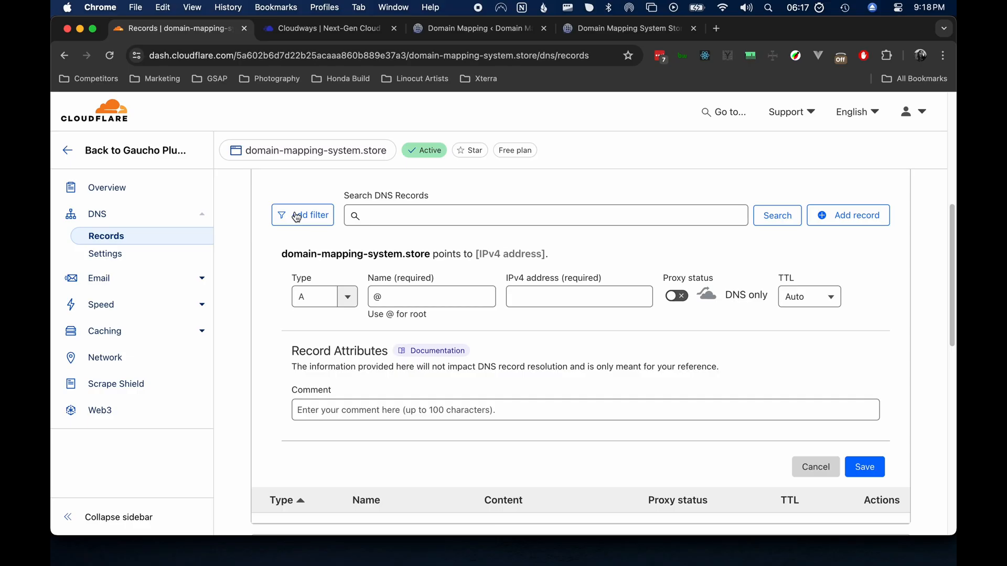
- Start a new A record for domain-mapping-system.store in Cloudflare and set its name to @
scroll(236, 193, "up", 6)
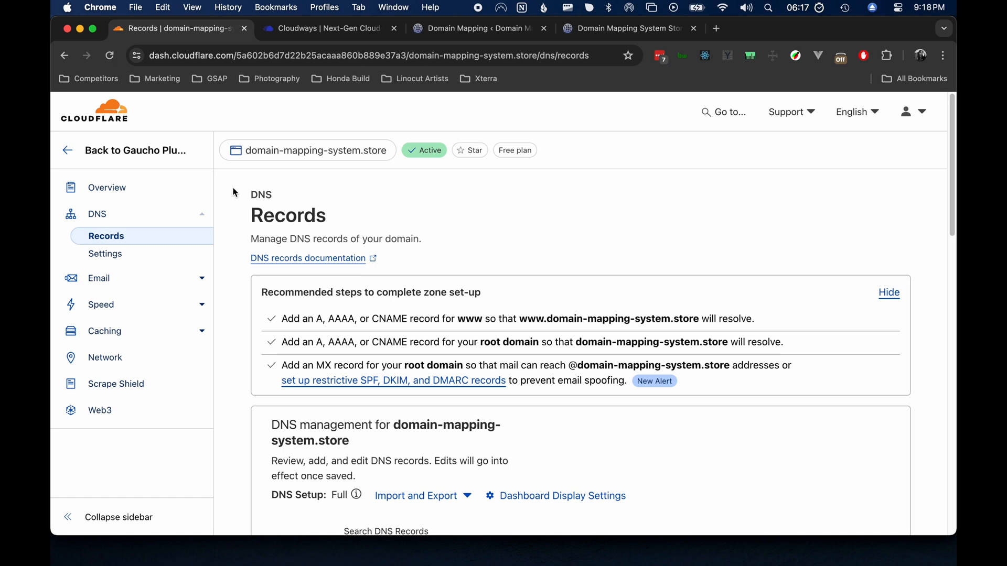
scroll(234, 193, "down", 4)
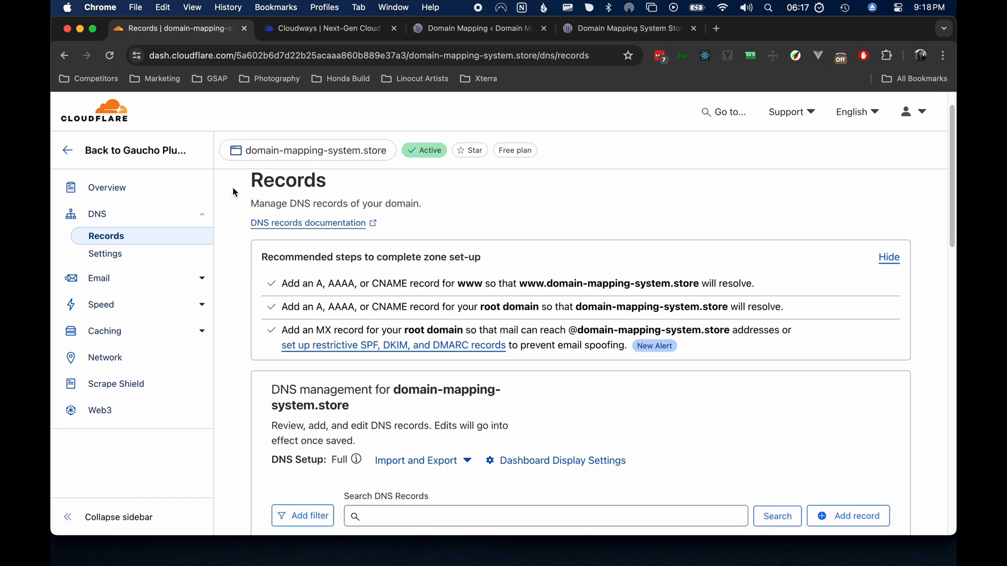
scroll(234, 193, "down", 3)
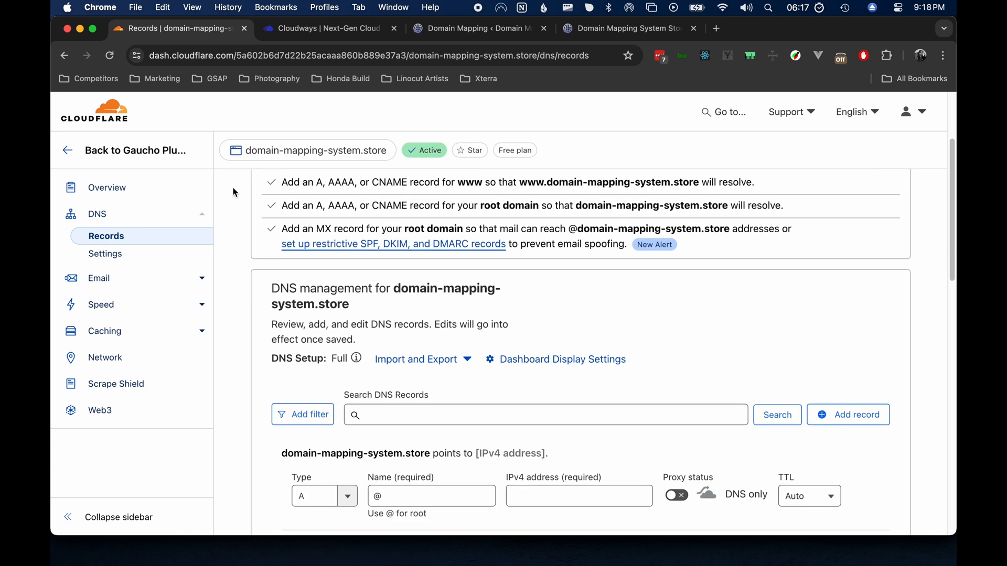
scroll(234, 193, "down", 3)
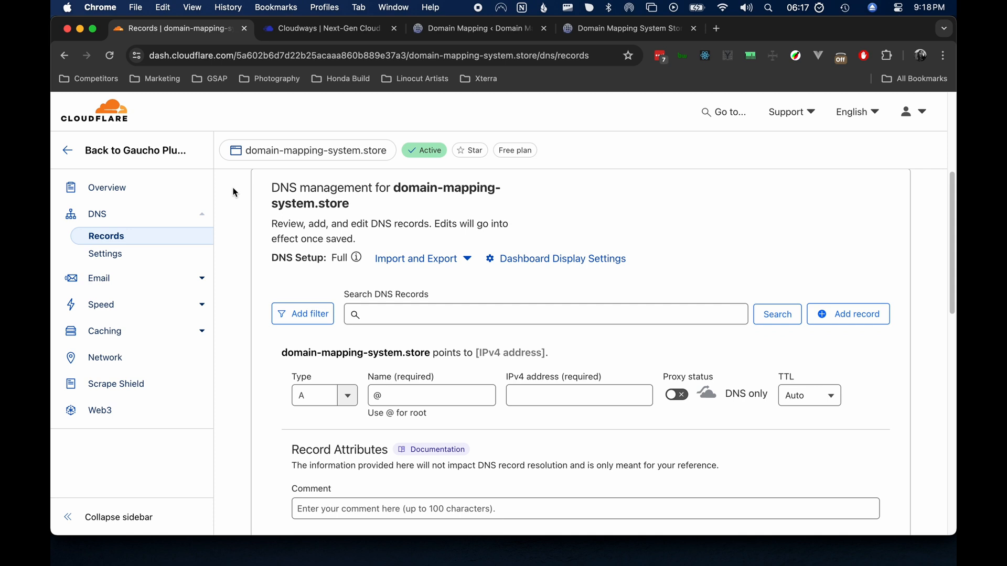
left_click(860, 321)
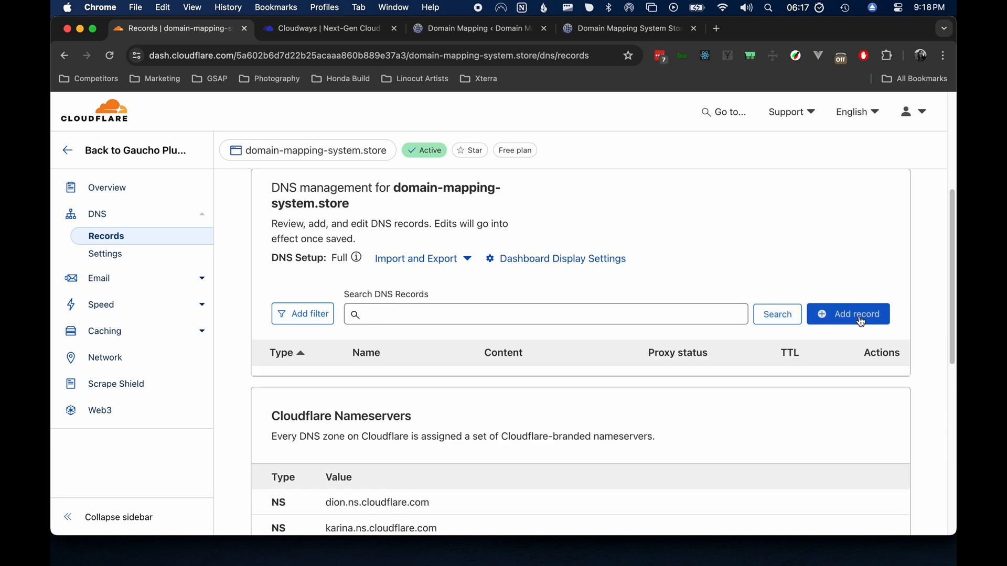
left_click(834, 321)
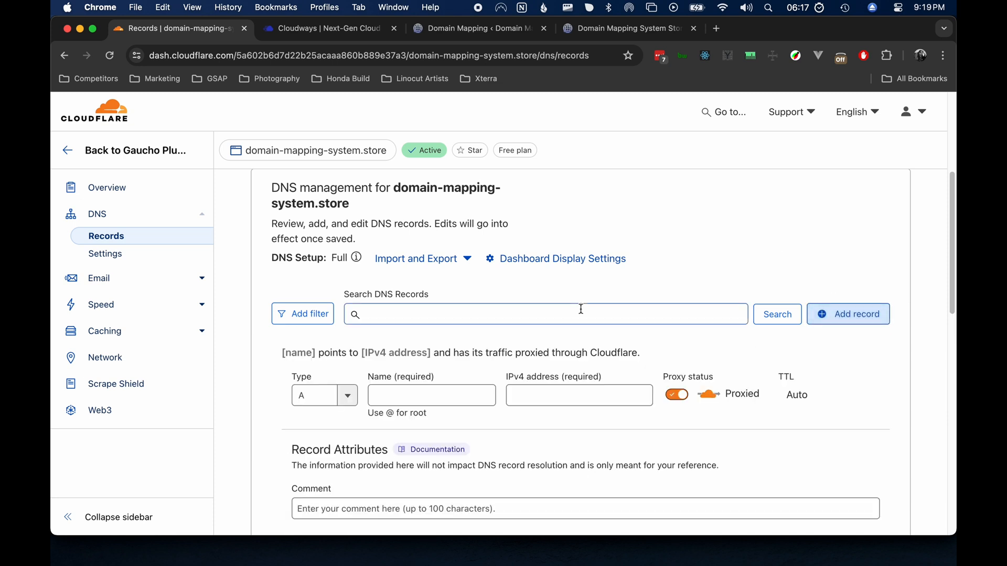
scroll(580, 315, "down", 2)
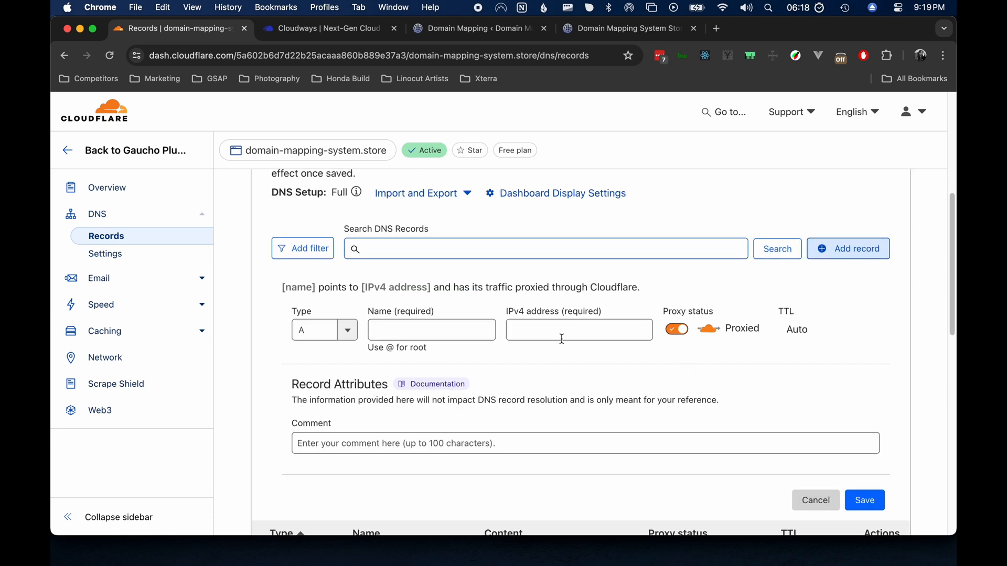
left_click(400, 328)
type("@")
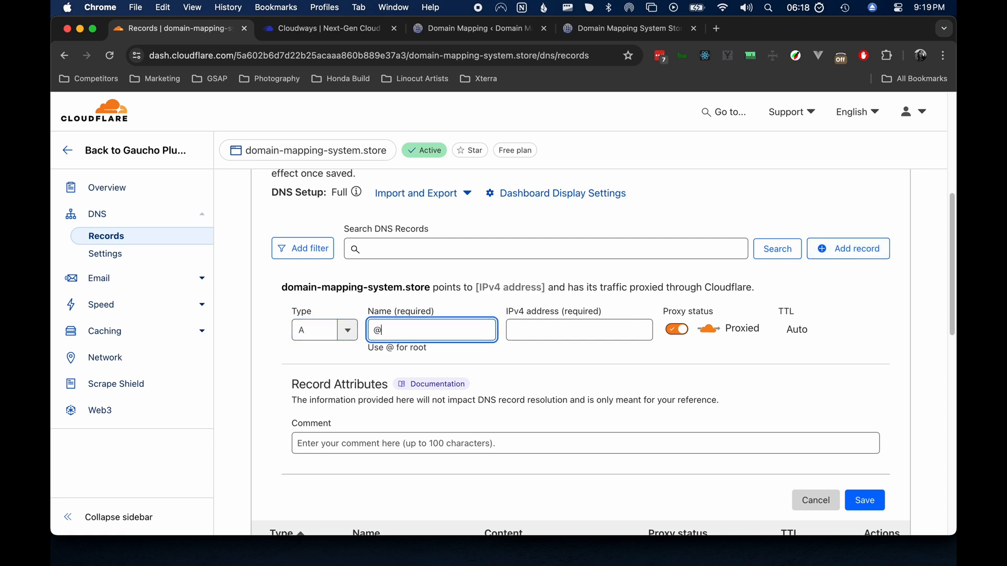
- Set the A record's IPv4 address to 123.456.78.999 and switch its proxy status to DNS only
left_click(518, 333)
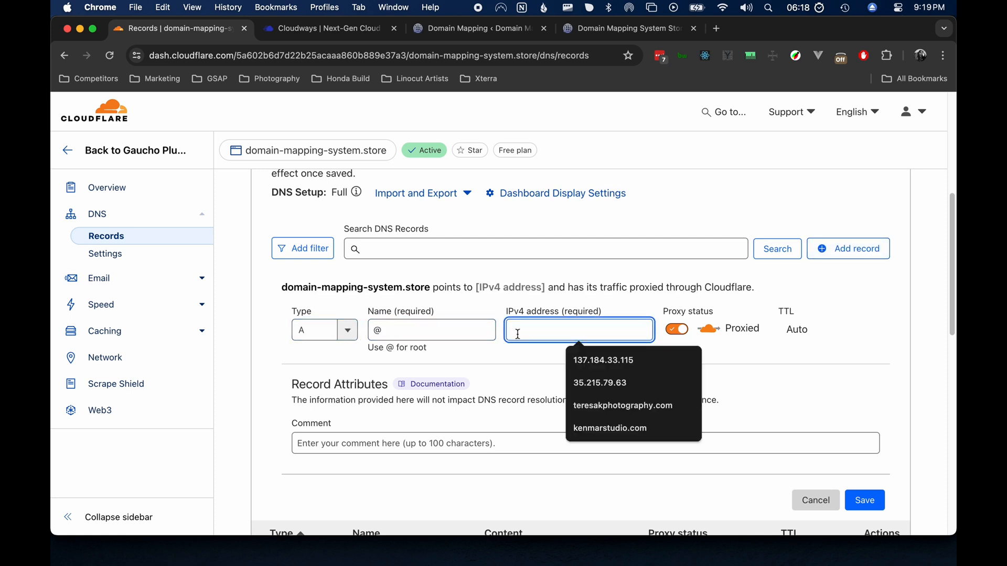
type("123")
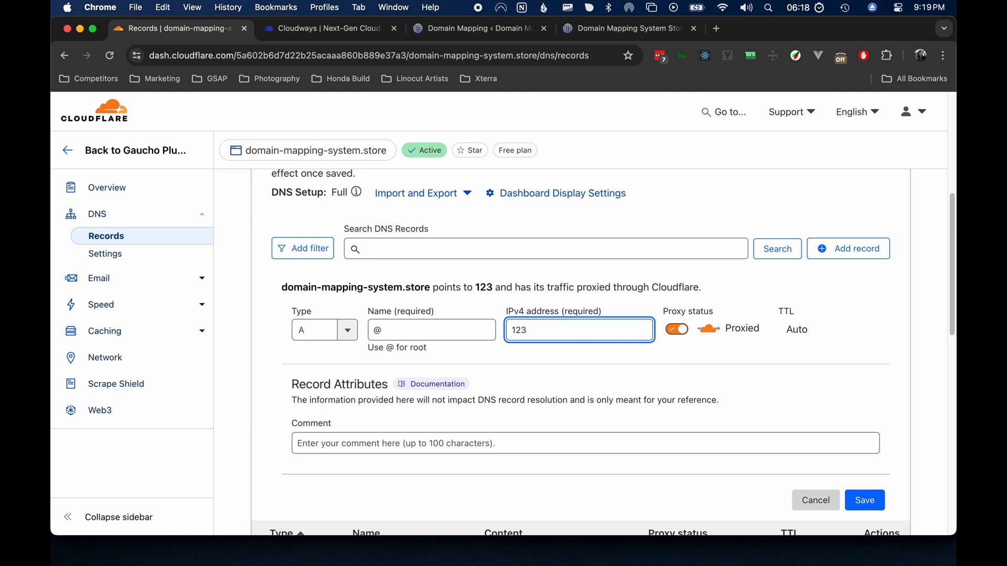
type(".456.")
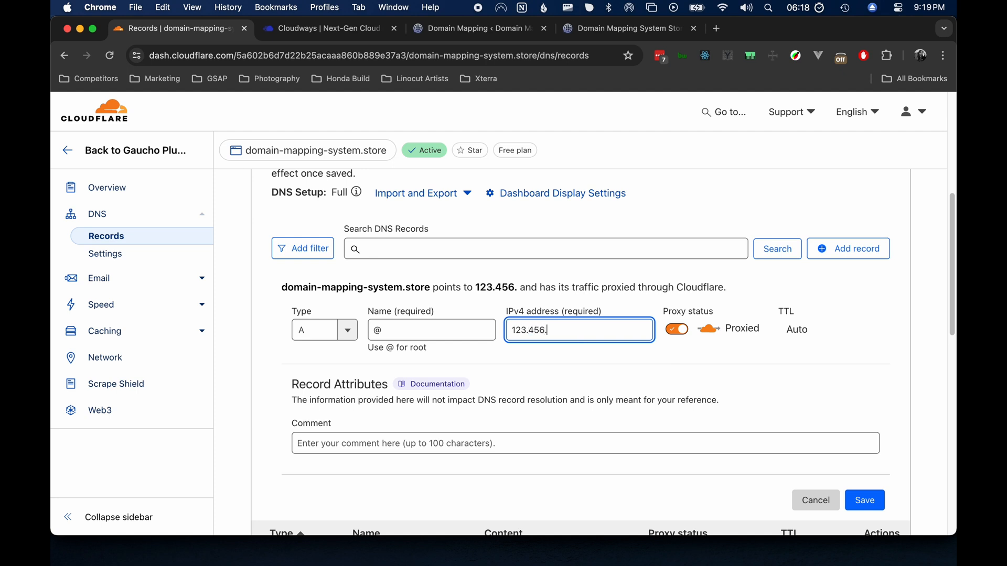
type("78.999")
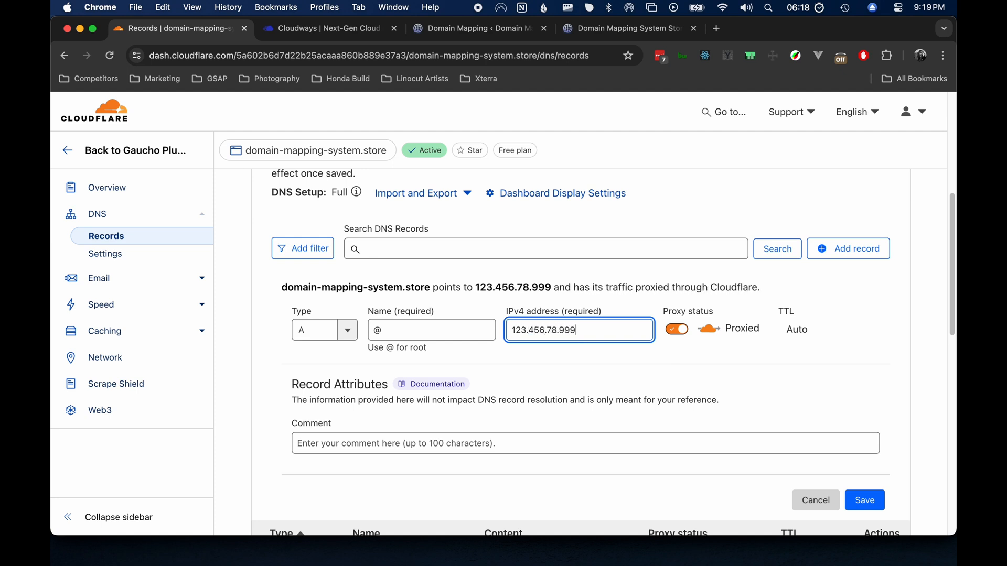
left_click(676, 329)
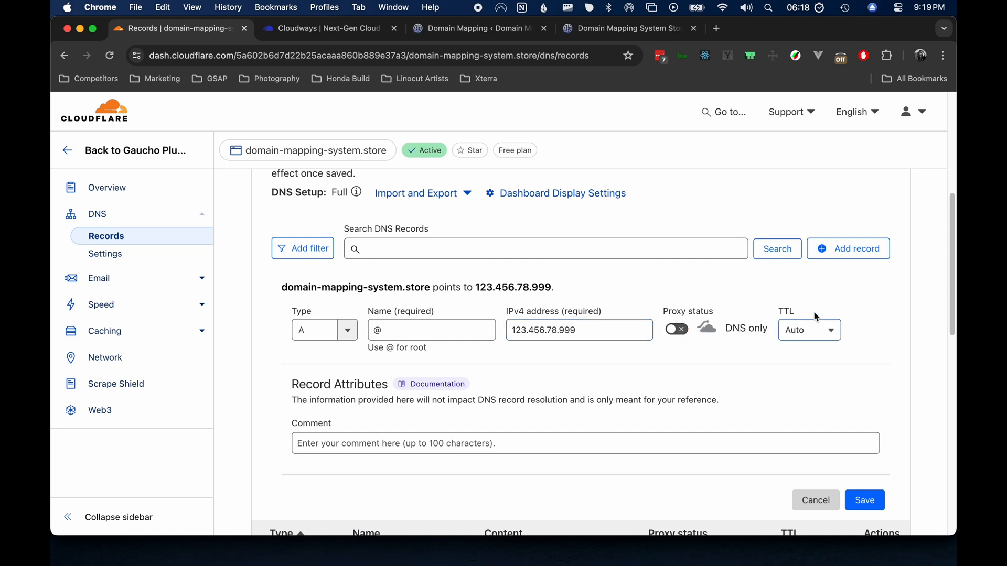
scroll(854, 318, "down", 3)
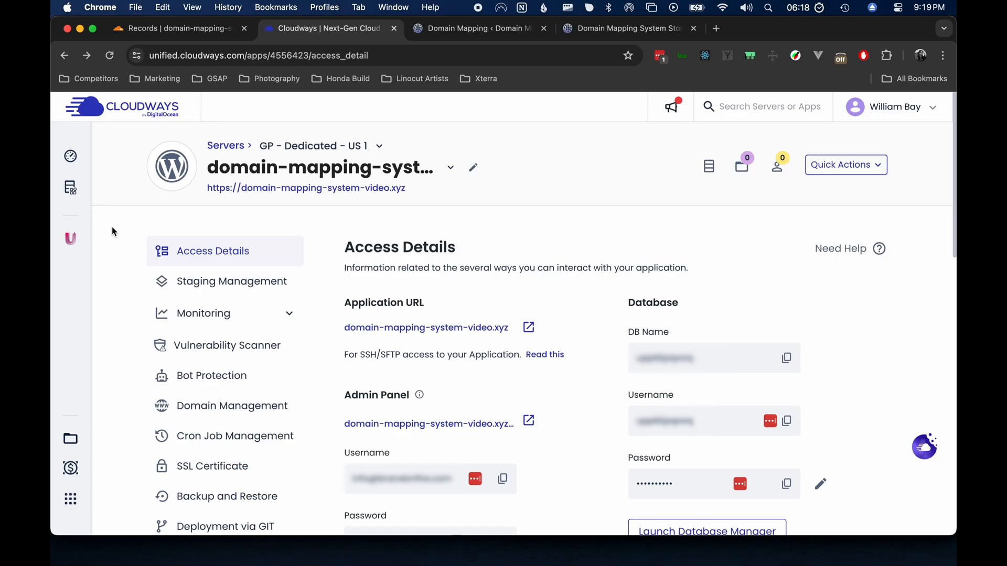
- In Cloudways, add domain-mapping-system.store as an additional domain of the application, and view the Let's Encrypt SSL certificate settings
scroll(112, 227, "down", 3)
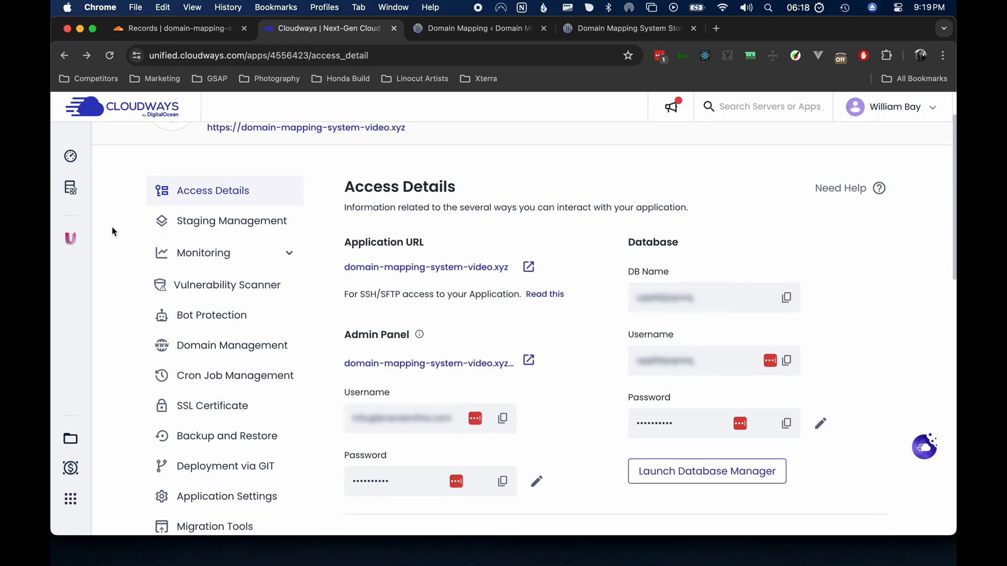
scroll(111, 226, "down", 2)
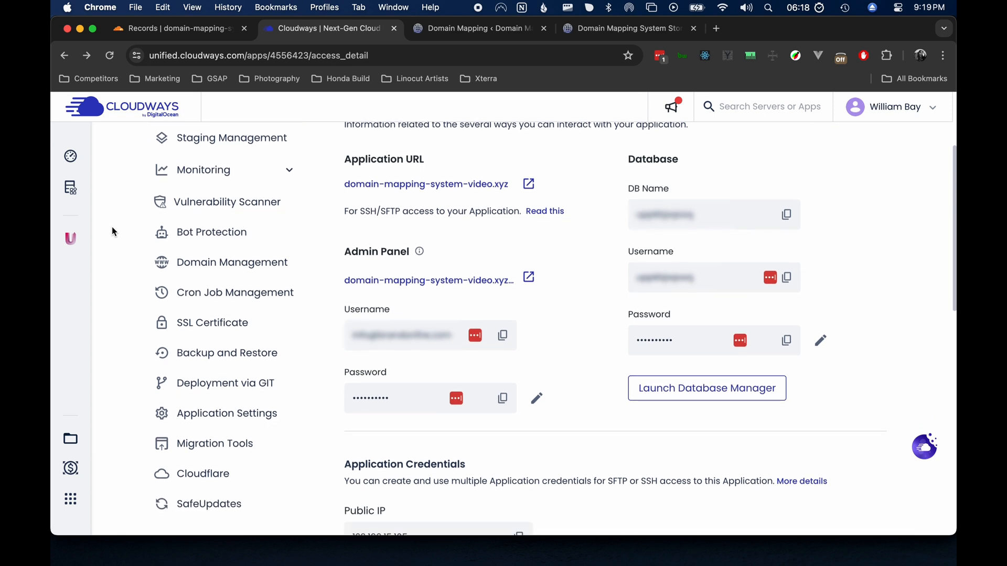
left_click(269, 260)
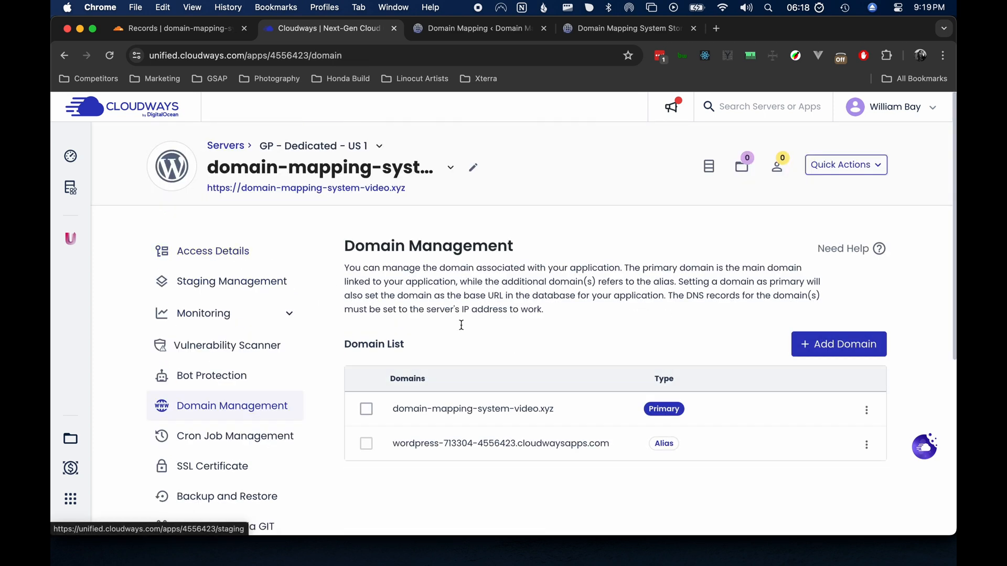
scroll(707, 319, "down", 1)
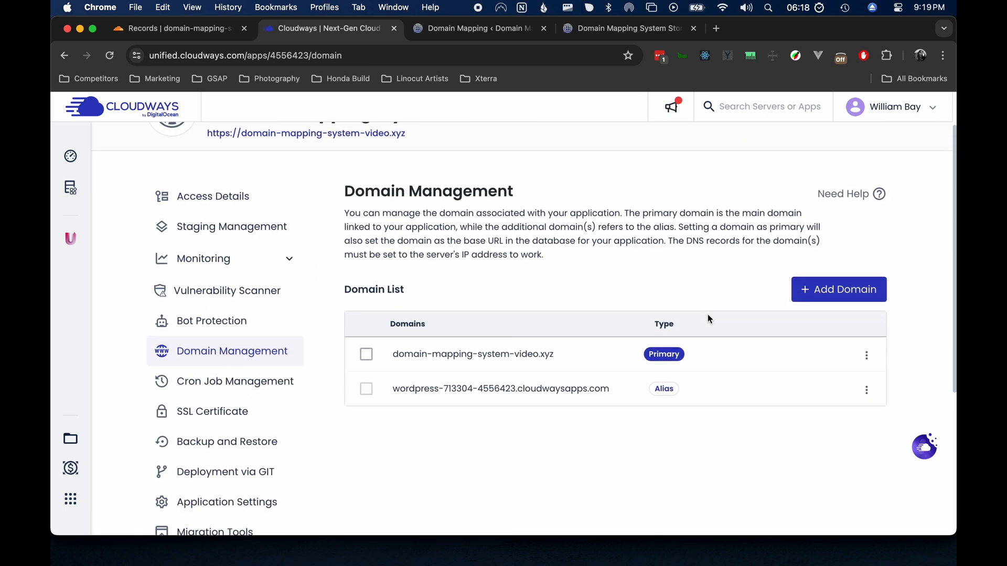
left_click(847, 297)
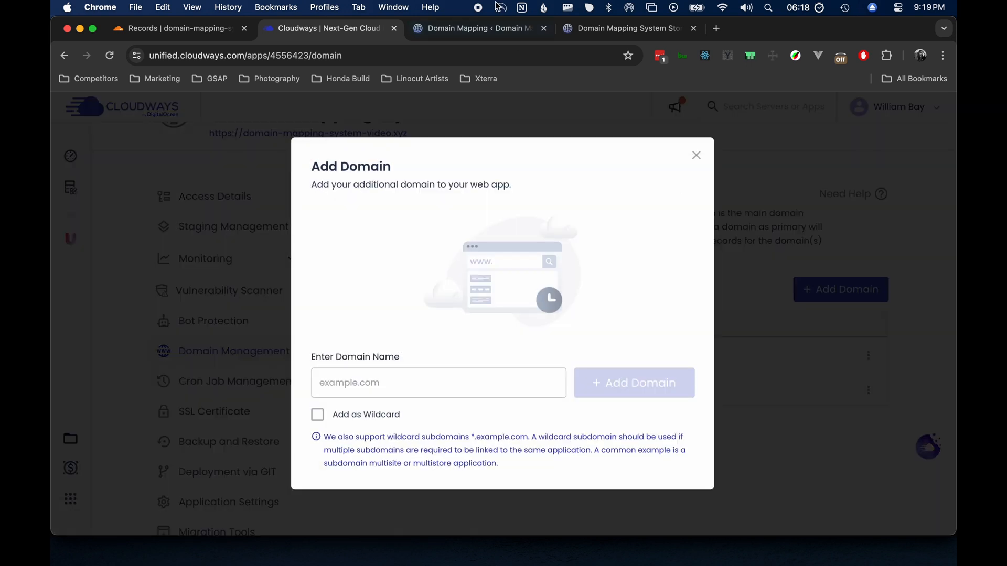
left_click(419, 384)
type("domain-mapping-system.store")
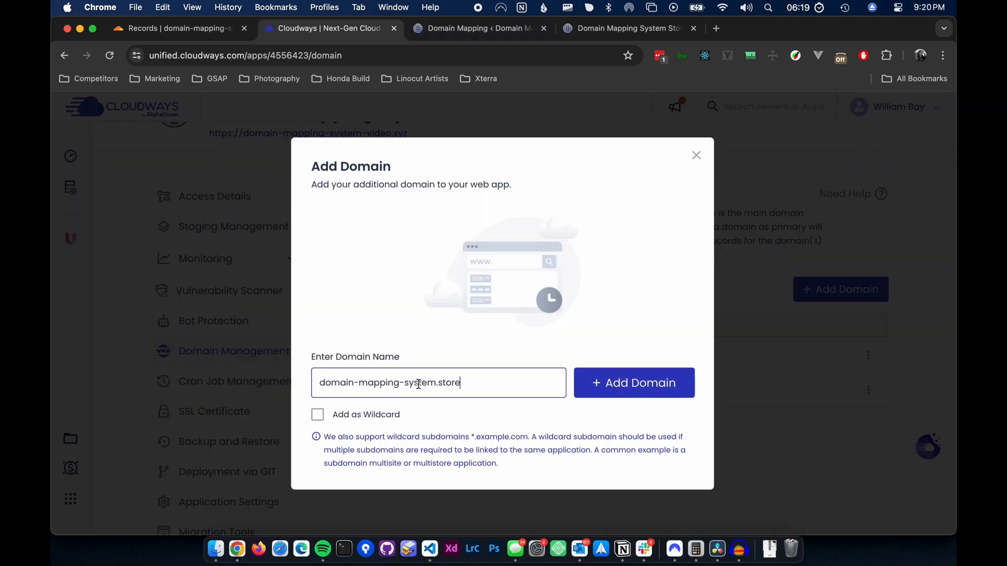
left_click(643, 392)
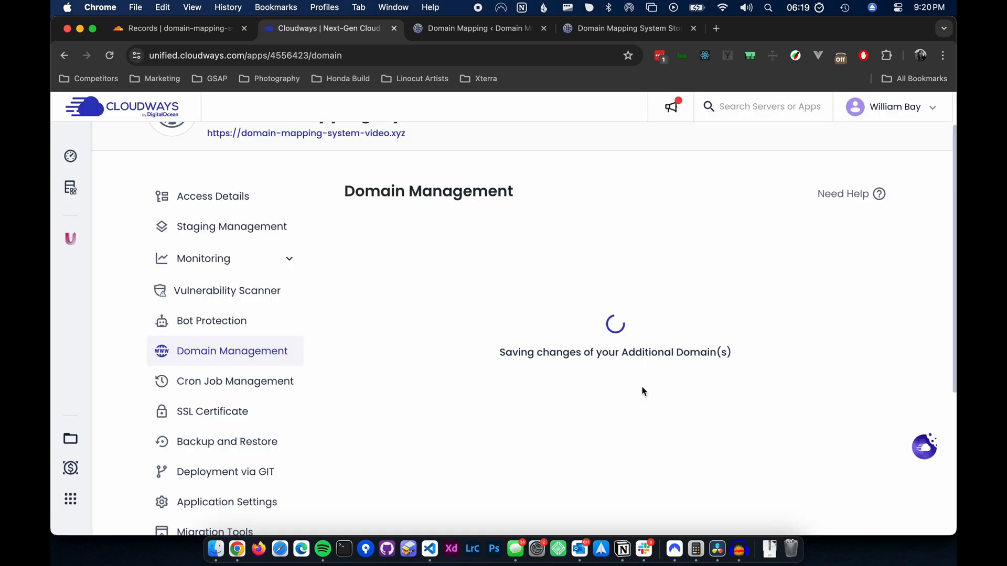
scroll(640, 387, "down", 2)
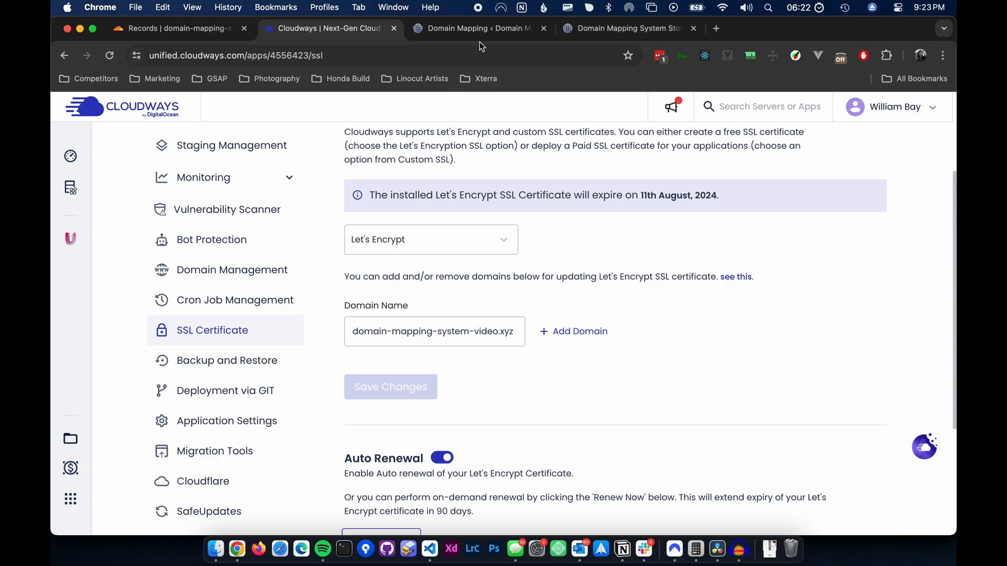
- In the Domain Mapping System configuration in WordPress, enter domain-mapping-system.store as the mapped domain of the empty second entry
left_click(478, 28)
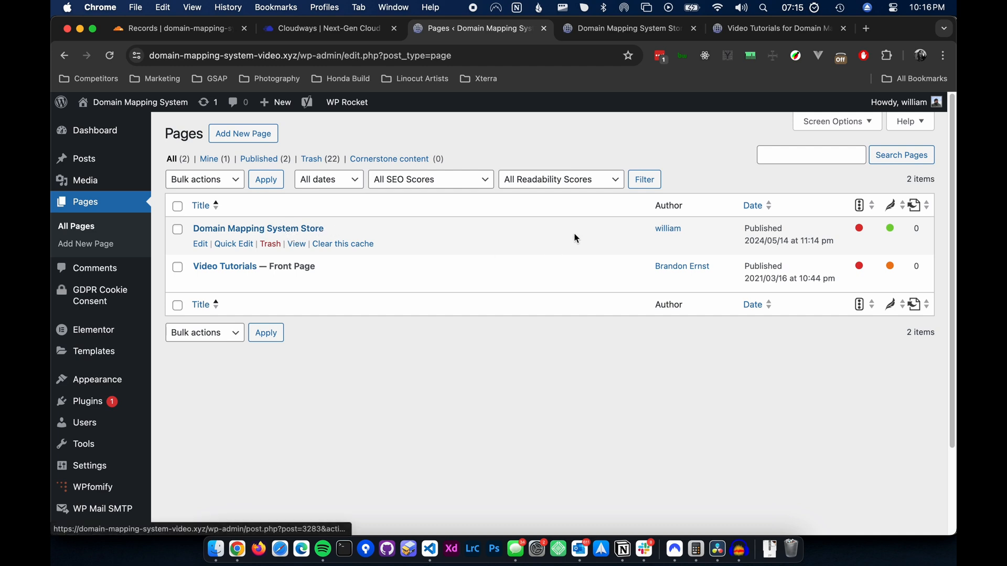
left_click(601, 28)
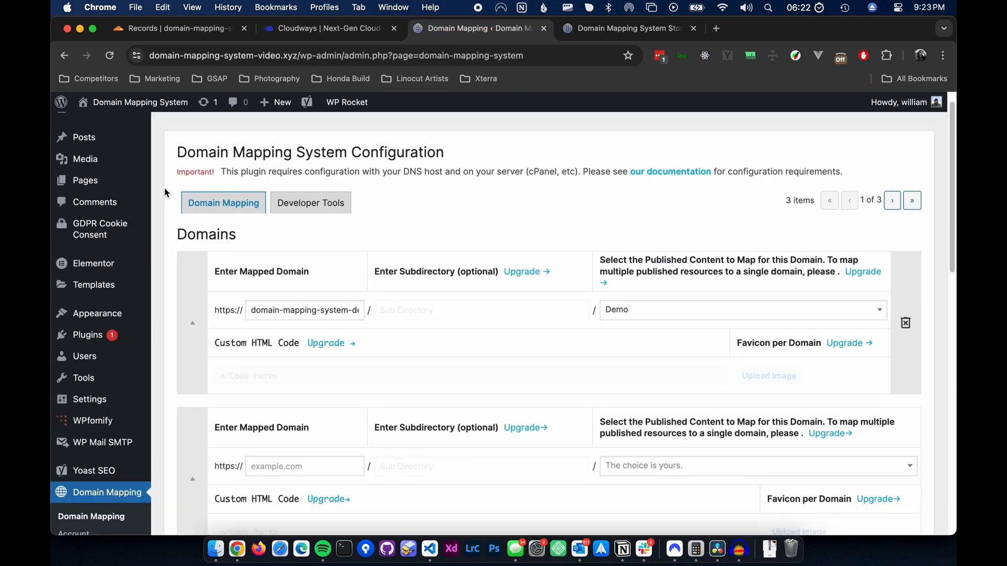
scroll(165, 193, "down", 3)
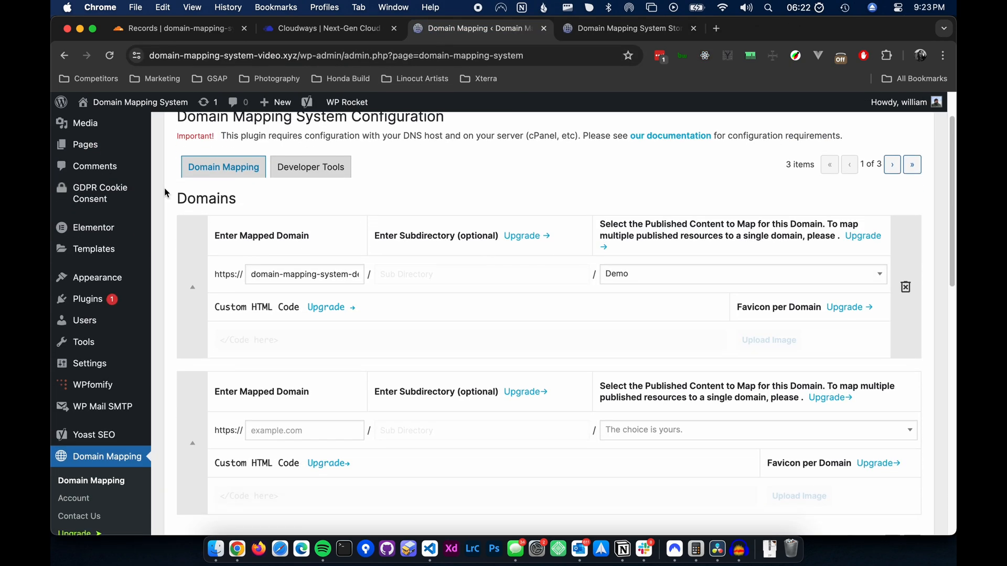
scroll(165, 193, "down", 4)
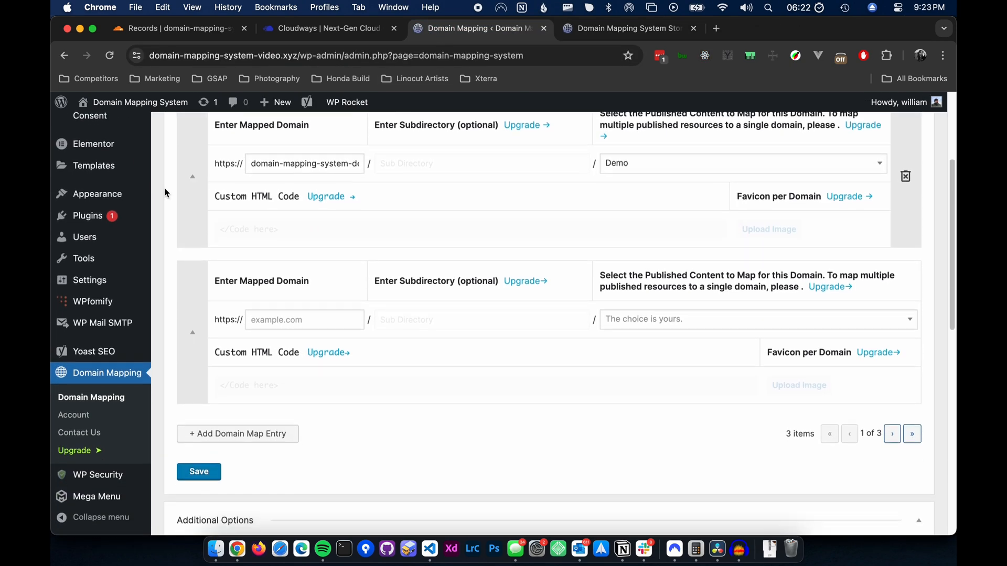
left_click(279, 320)
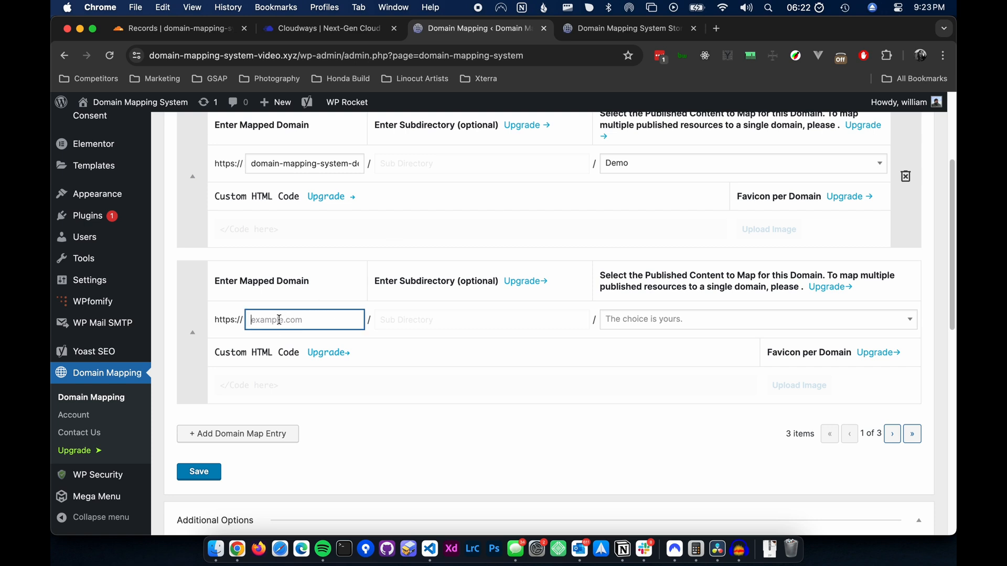
type("domain-mapping-system.store")
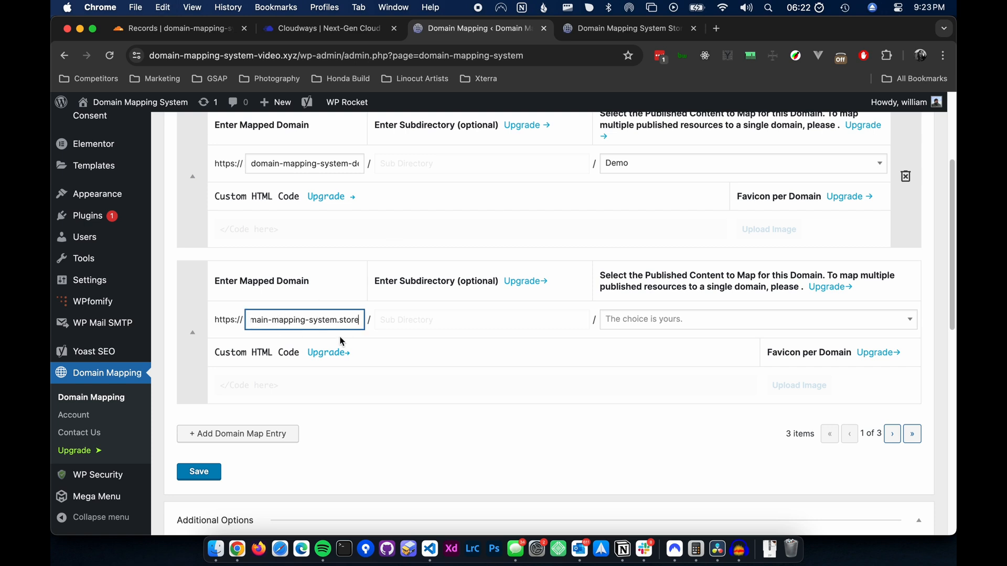
- Map the new domain entry to the published page Domain Mapping System Store and save the settings
left_click(653, 321)
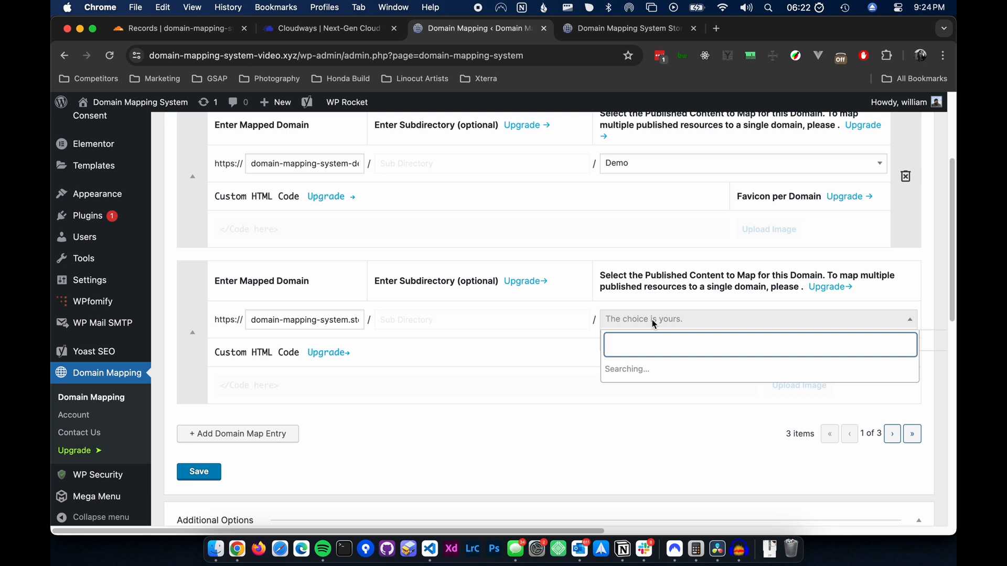
type("domain")
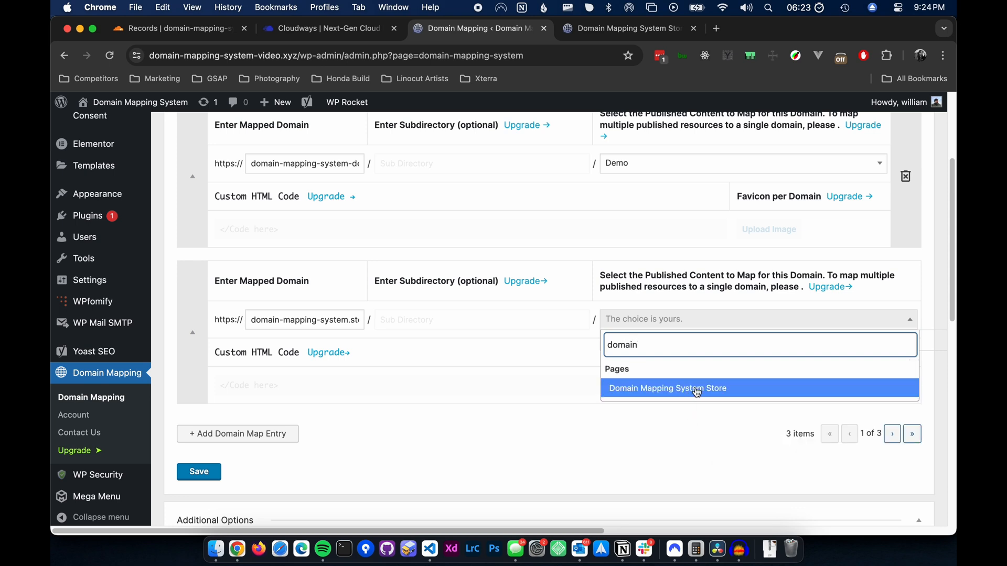
left_click(697, 391)
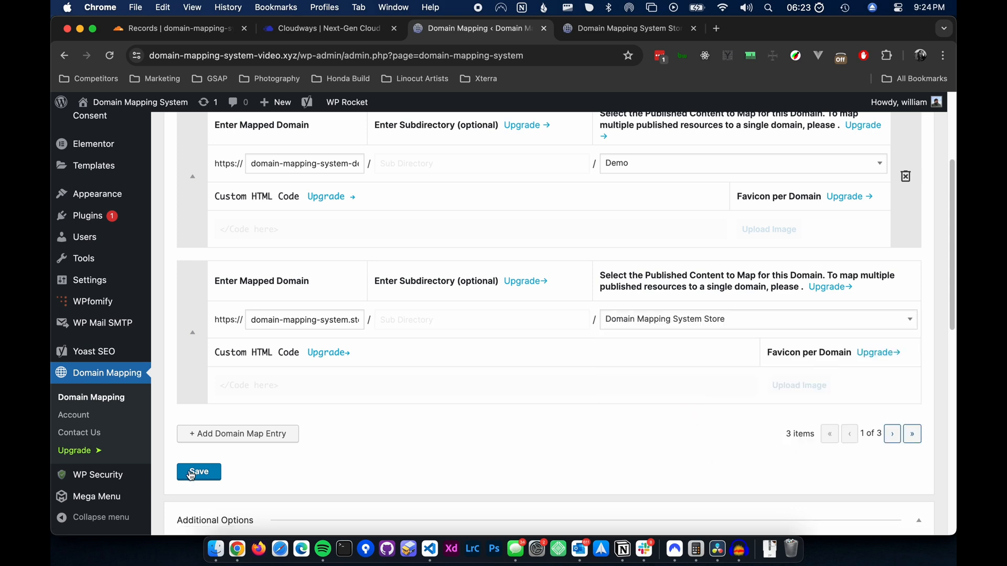
left_click(191, 474)
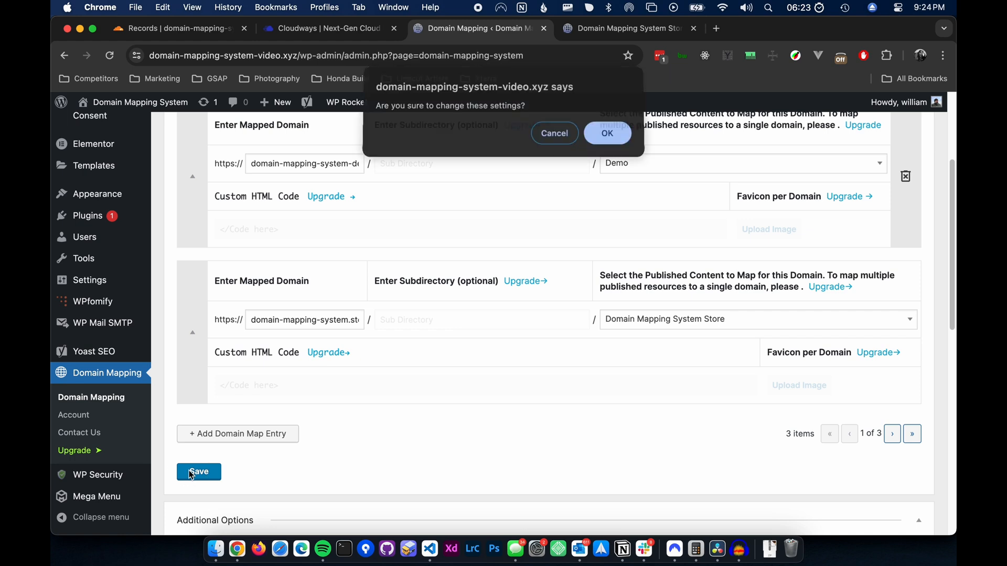
left_click(603, 144)
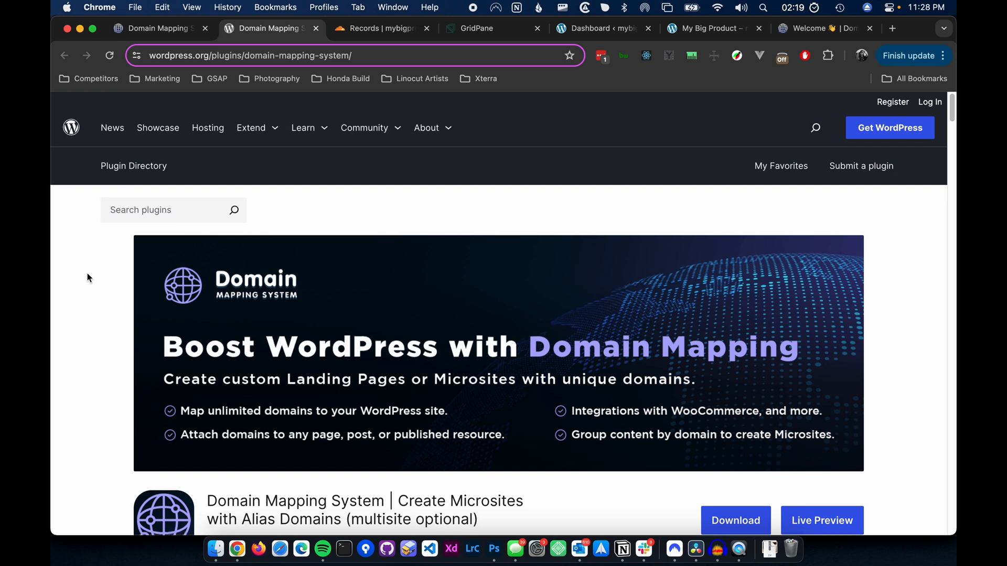
- Read the Domain Mapping System plugin page on WordPress.org and the feature overview on domainmappingsystem.com
scroll(88, 278, "down", 2)
scroll(88, 278, "down", 3)
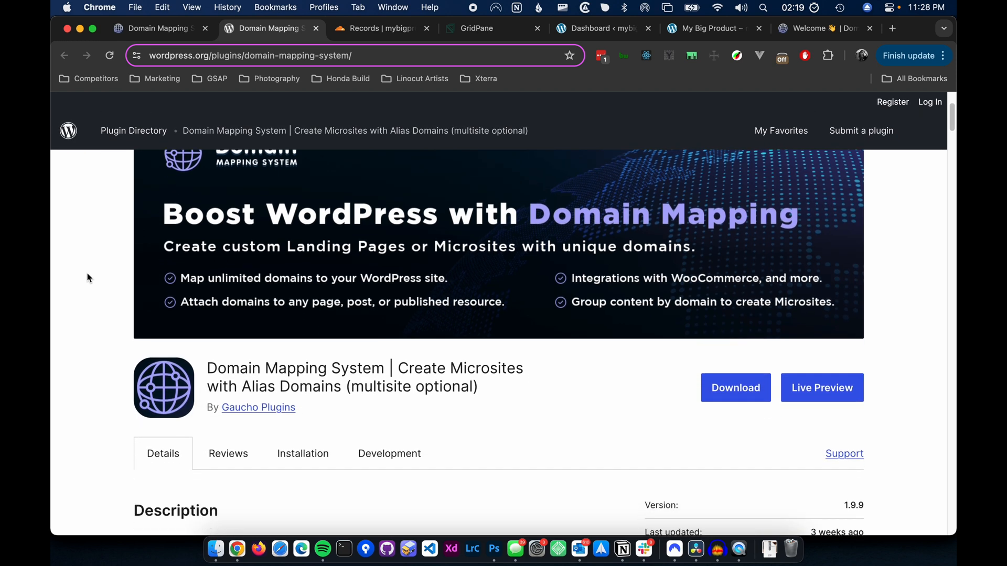
scroll(87, 278, "down", 3)
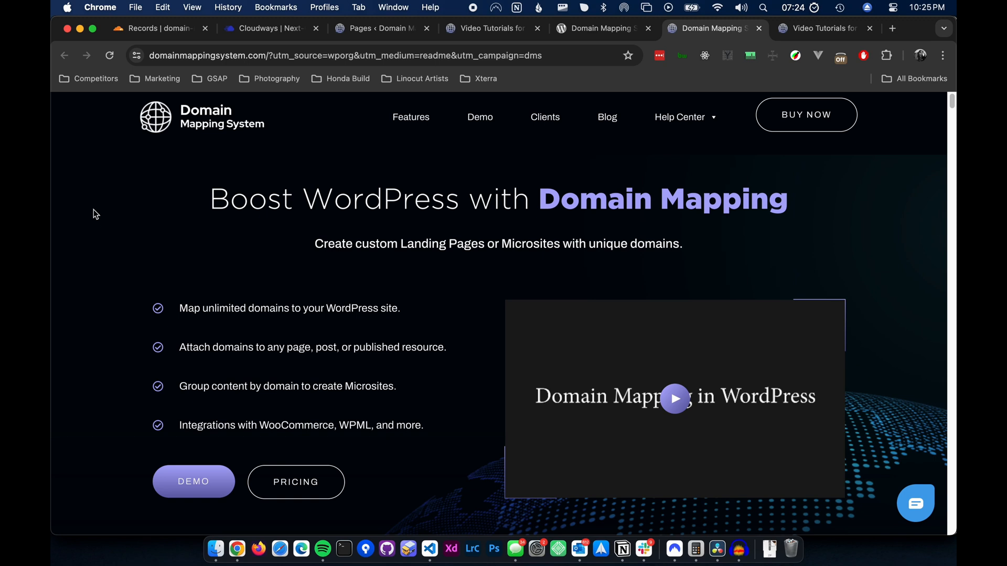
scroll(93, 209, "down", 3)
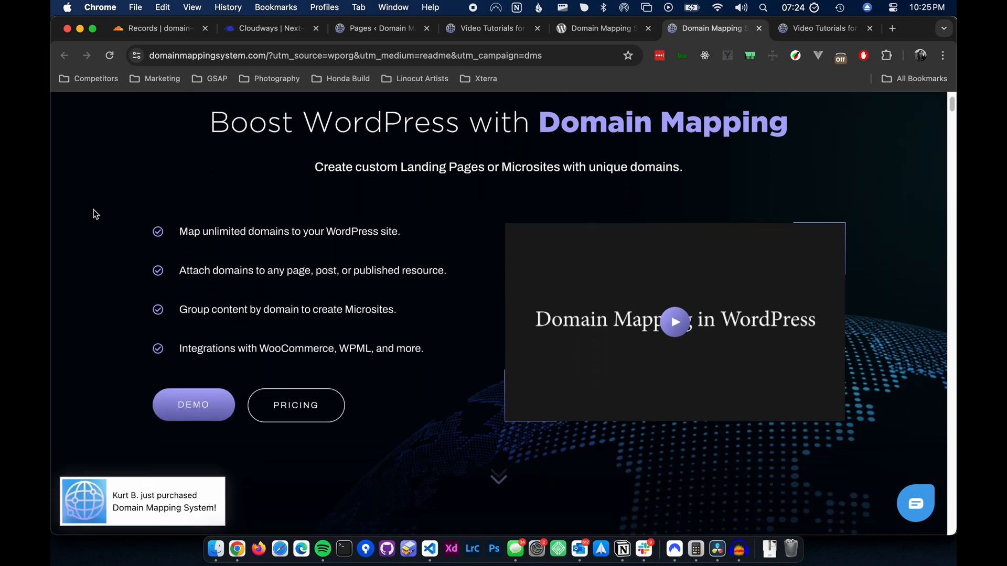
scroll(93, 210, "down", 5)
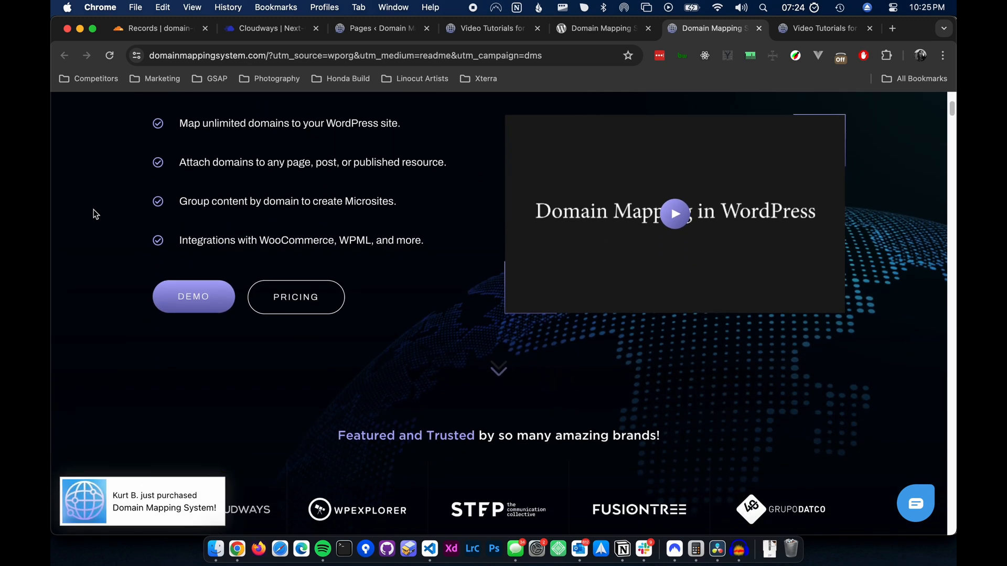
scroll(93, 209, "down", 5)
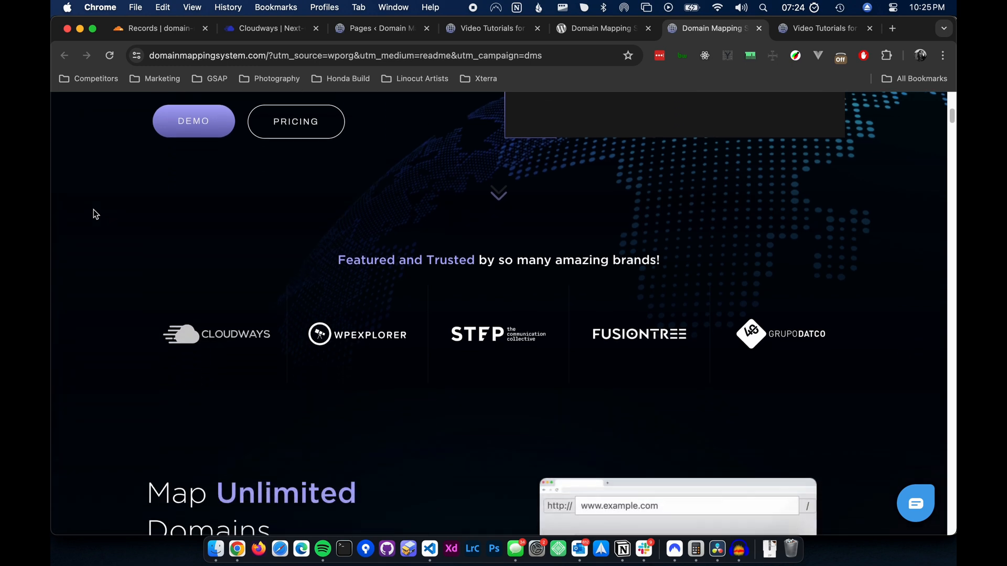
scroll(94, 210, "down", 5)
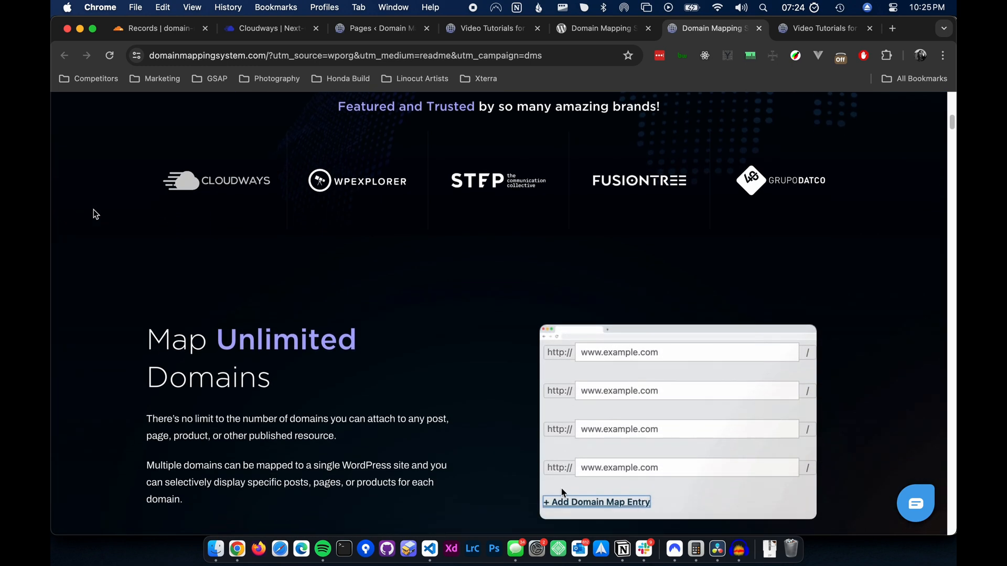
scroll(93, 209, "down", 3)
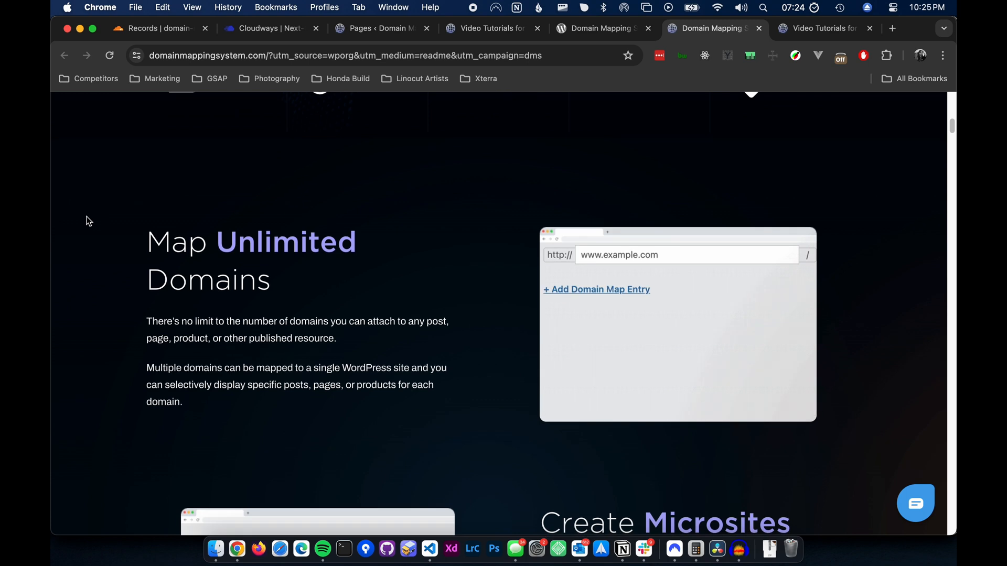
scroll(89, 221, "down", 5)
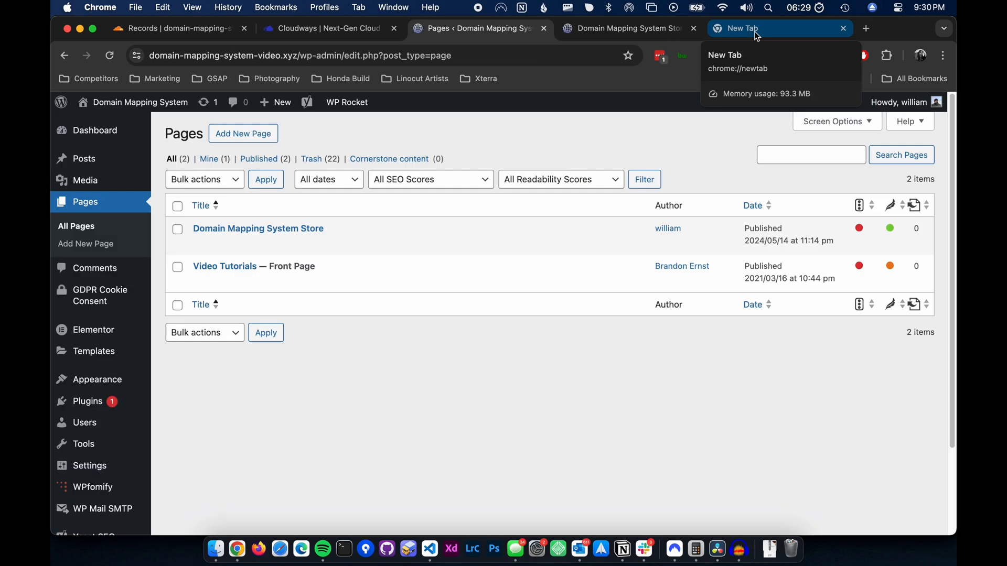
- Load domain-mapping-system.store in the empty browser tab and look through the mapped page from heading to pricing plans
left_click(754, 31)
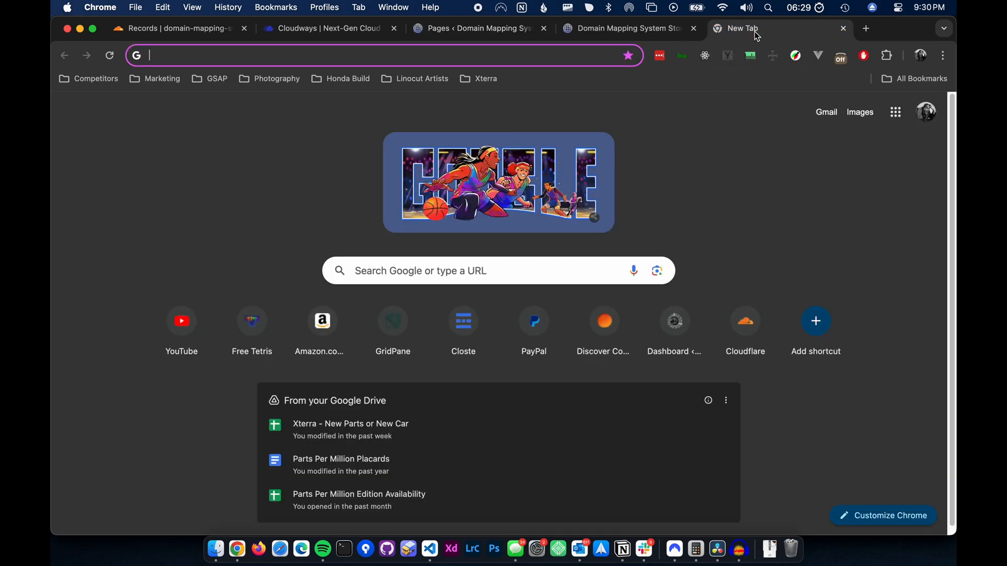
left_click(297, 51)
type("domain-mapping-system.store")
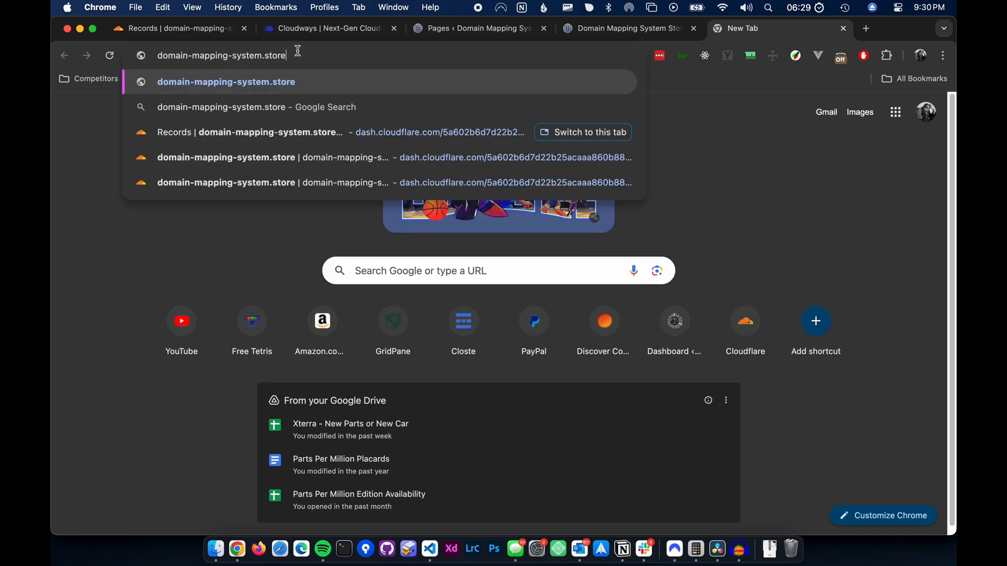
key("Return")
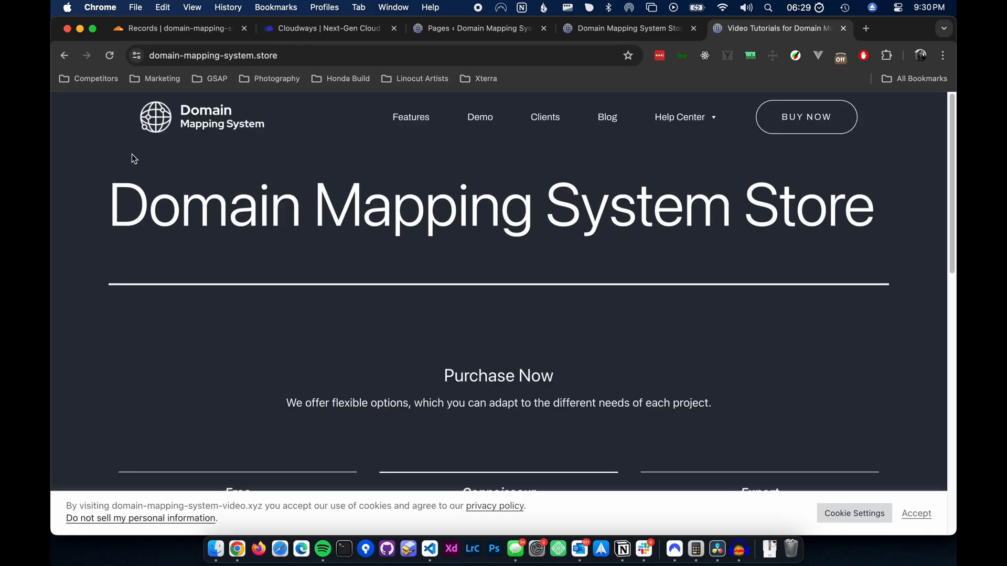
scroll(532, 229, "down", 12)
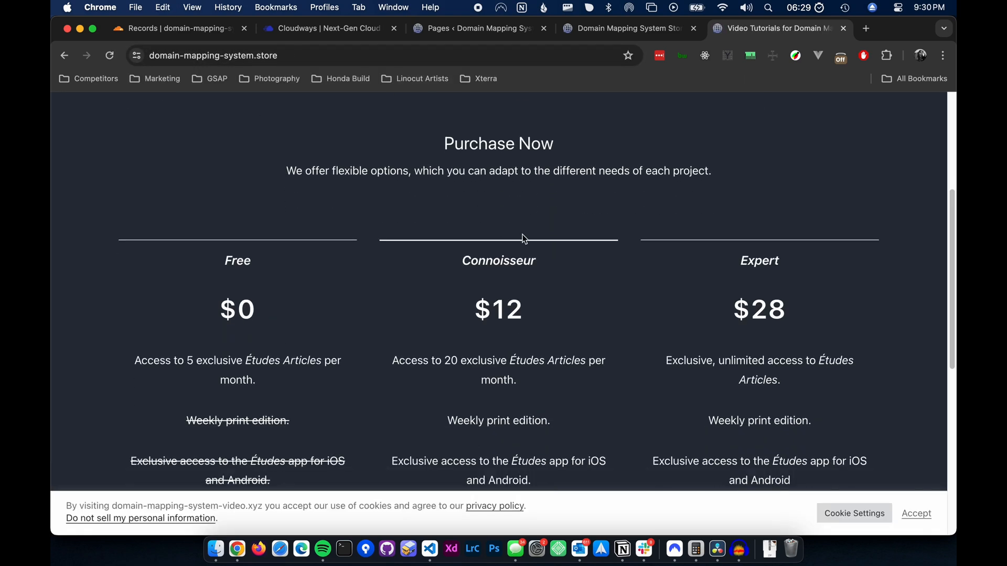
scroll(524, 239, "up", 15)
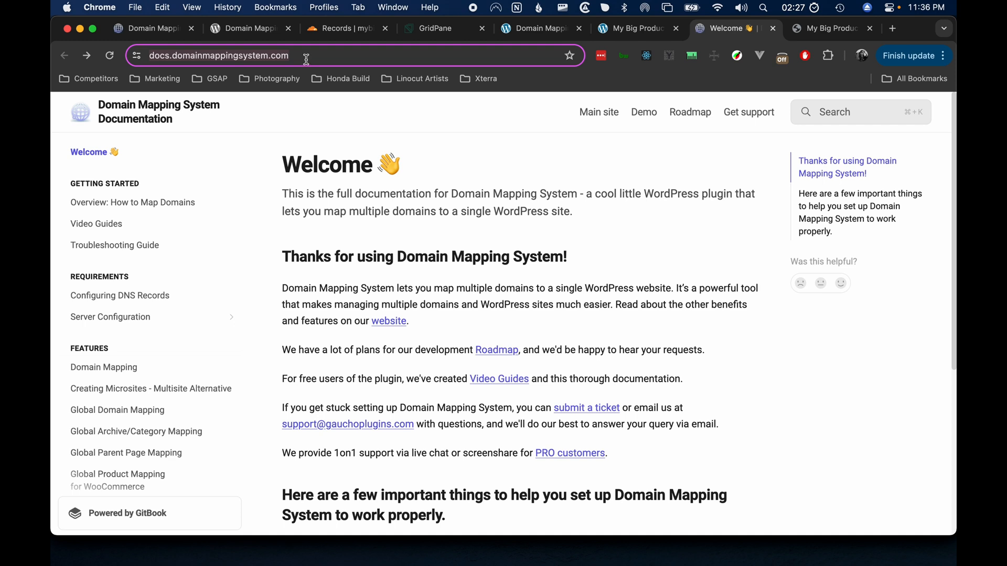
left_click(315, 57)
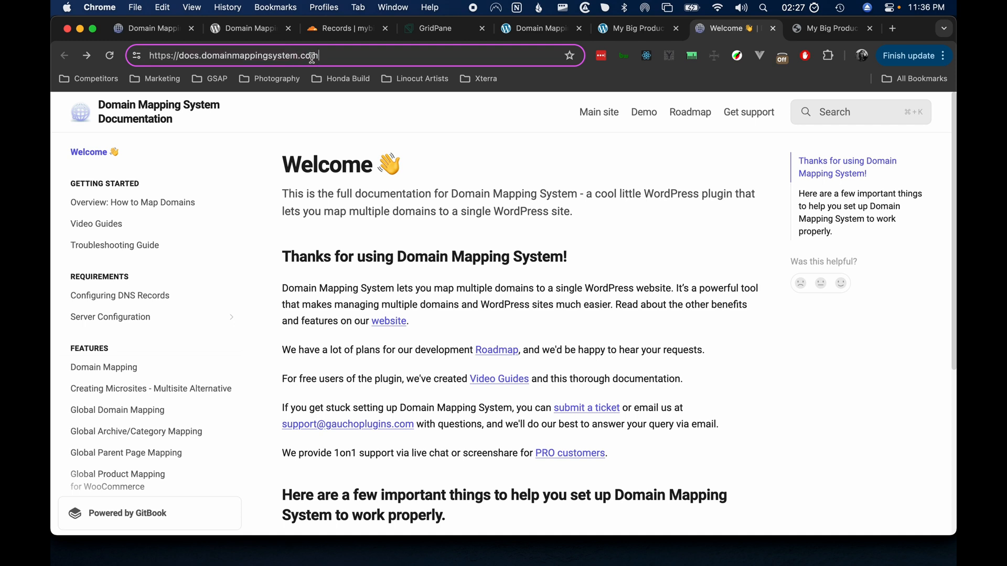
left_click(355, 55)
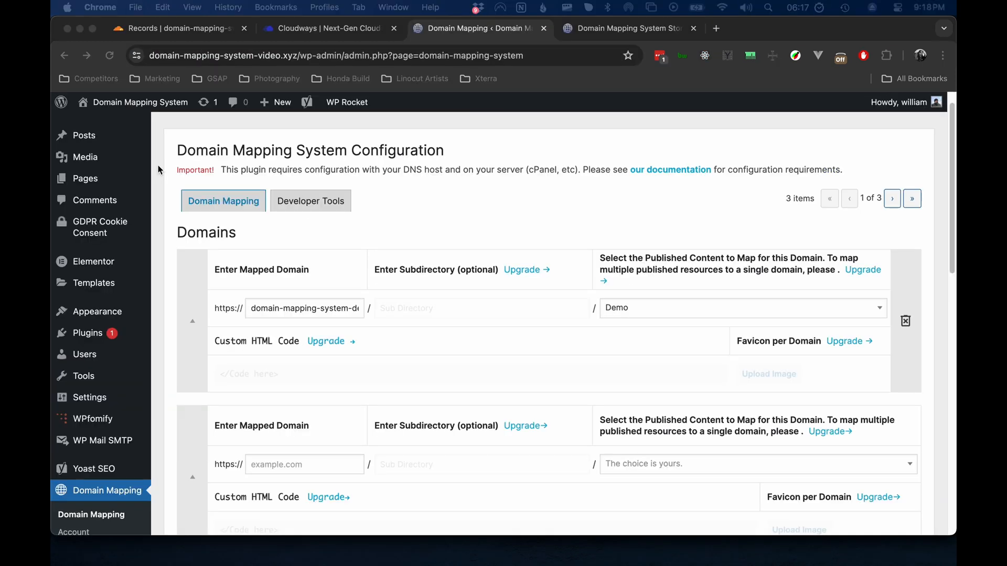
scroll(160, 169, "down", 3)
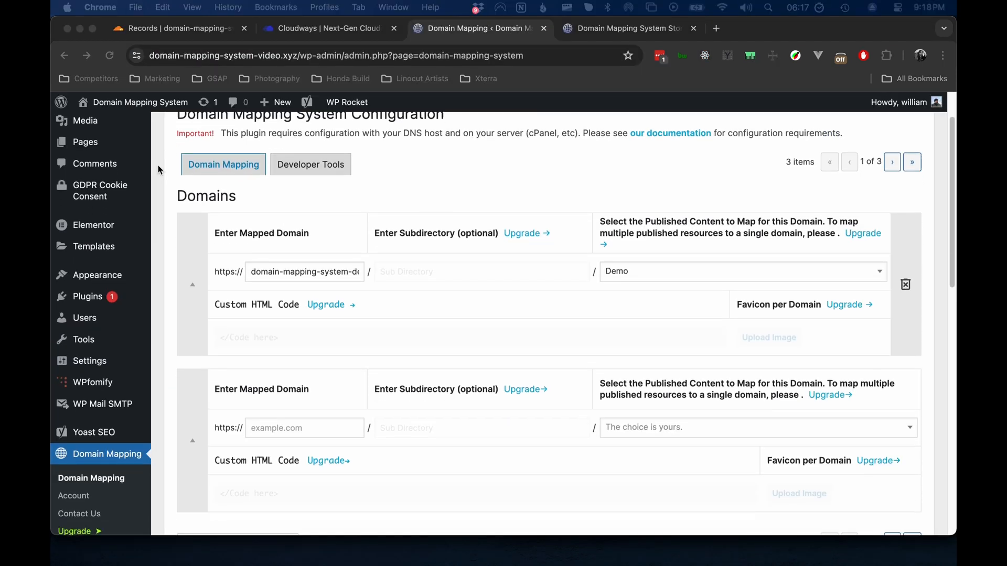
scroll(159, 169, "down", 3)
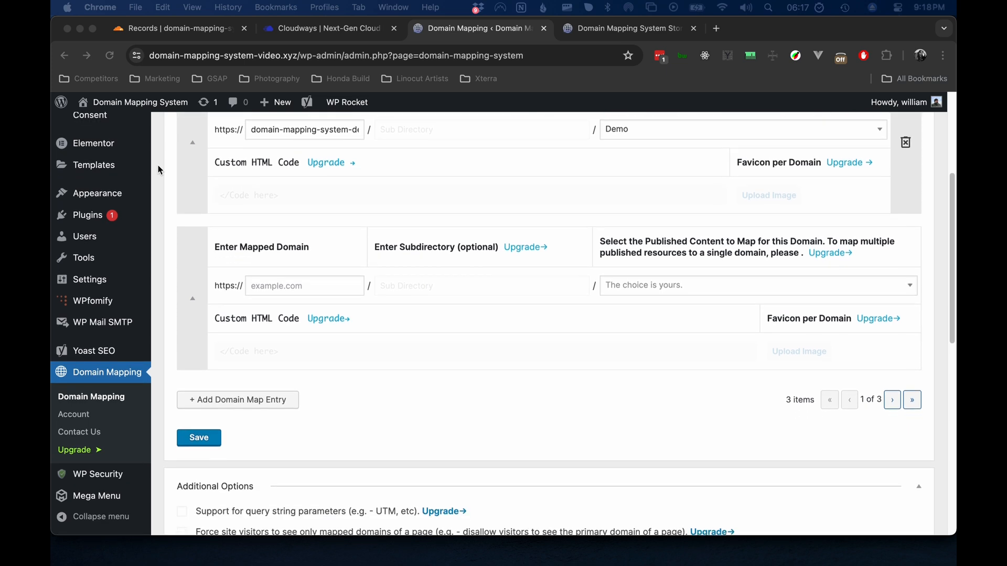